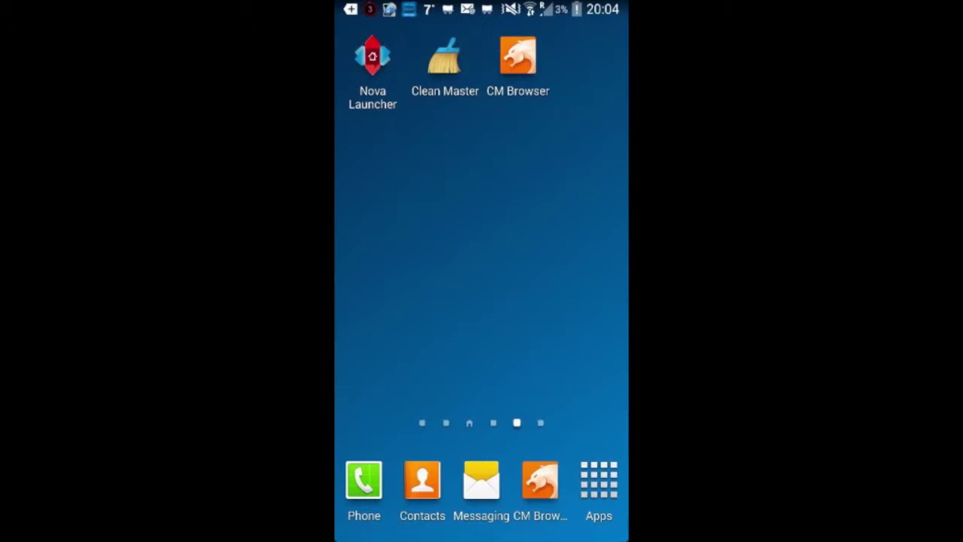
# Step: Look up Best IQ Test in Settings' installed apps list, then return home
pyautogui.click(599, 485)
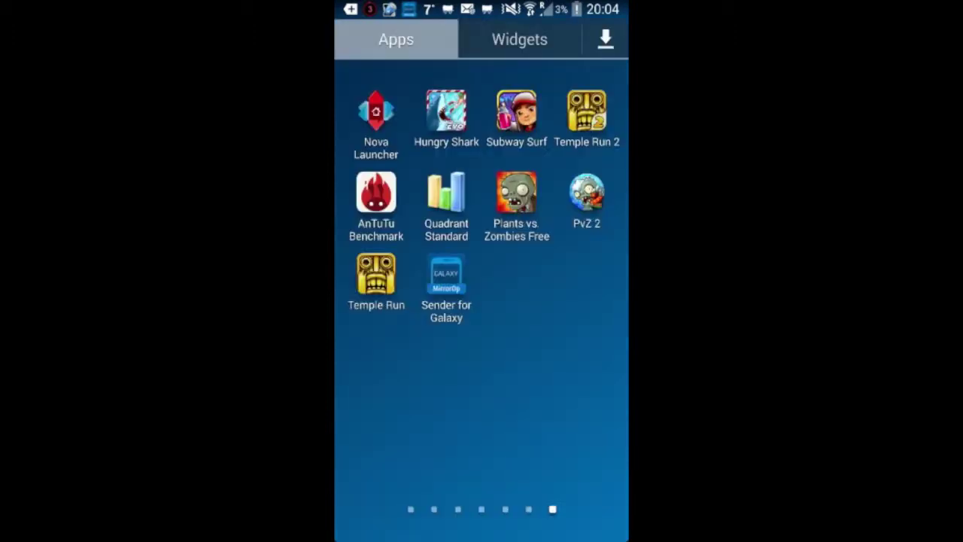
pyautogui.moveTo(572, 339); pyautogui.dragTo(392, 339)
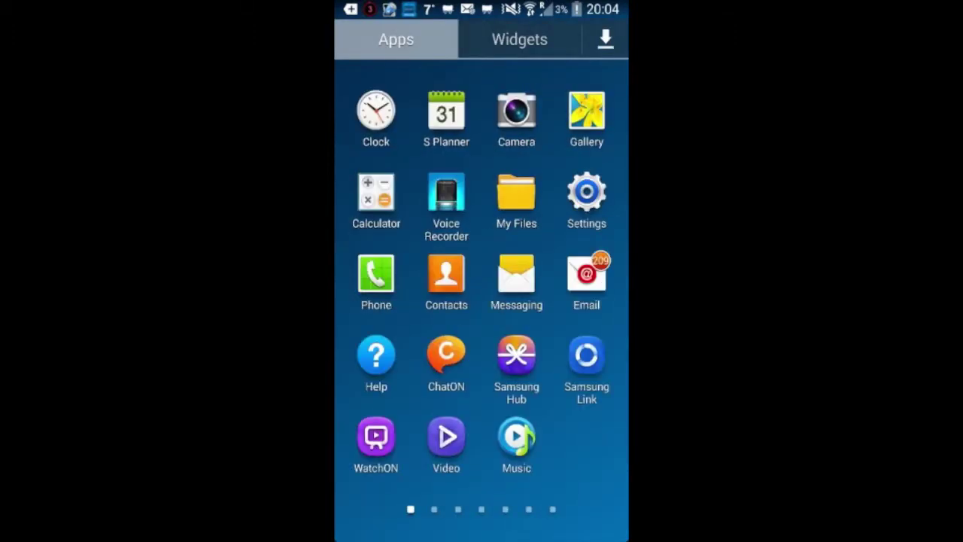
pyautogui.click(586, 197)
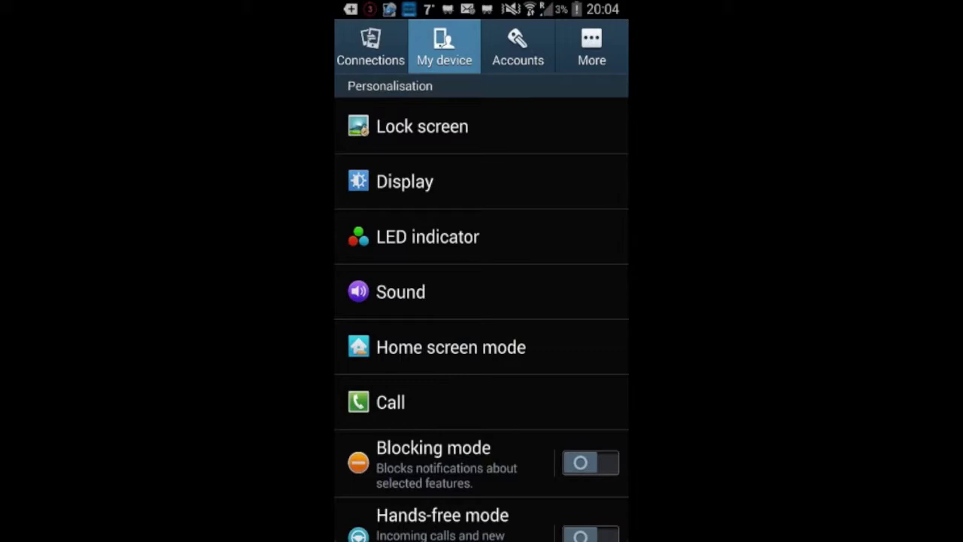
pyautogui.click(592, 47)
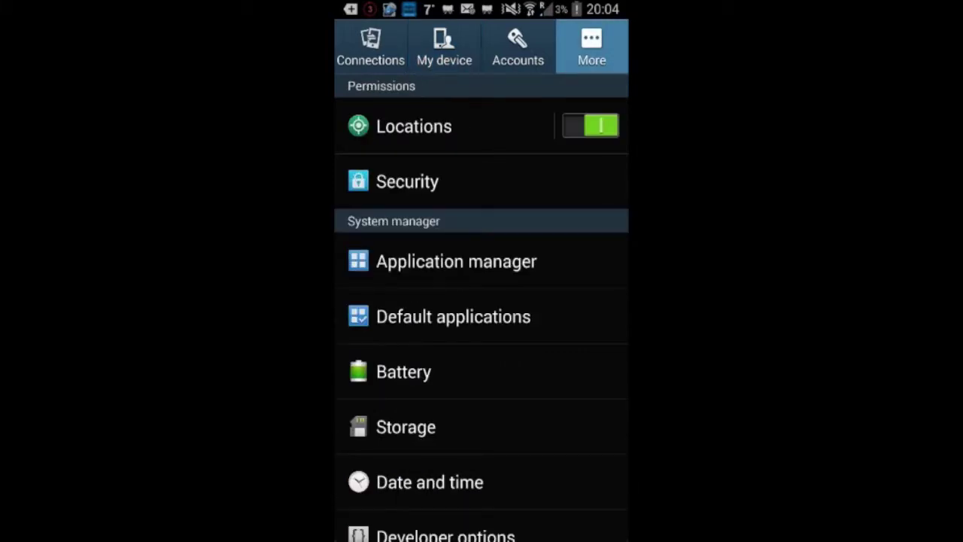
pyautogui.click(456, 261)
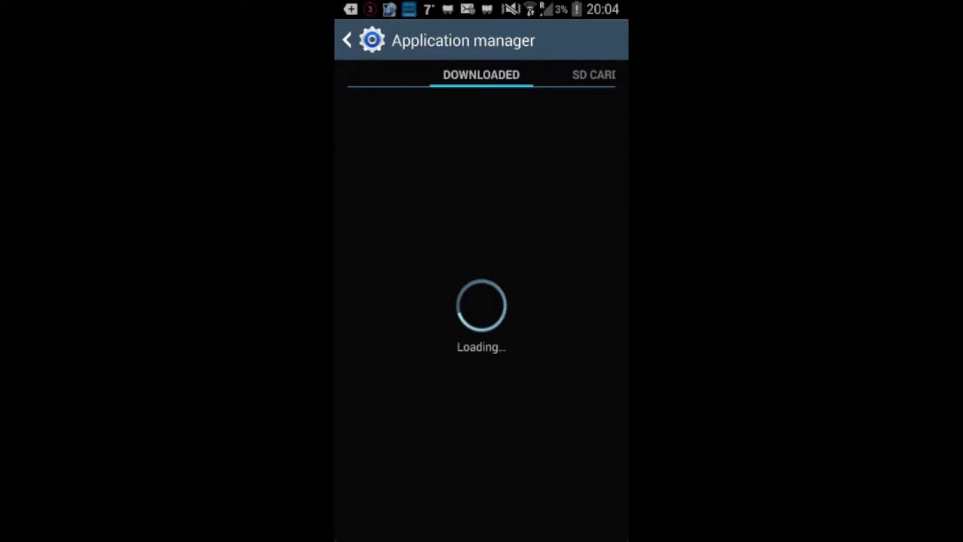
pyautogui.scroll(-3, 481, 301)
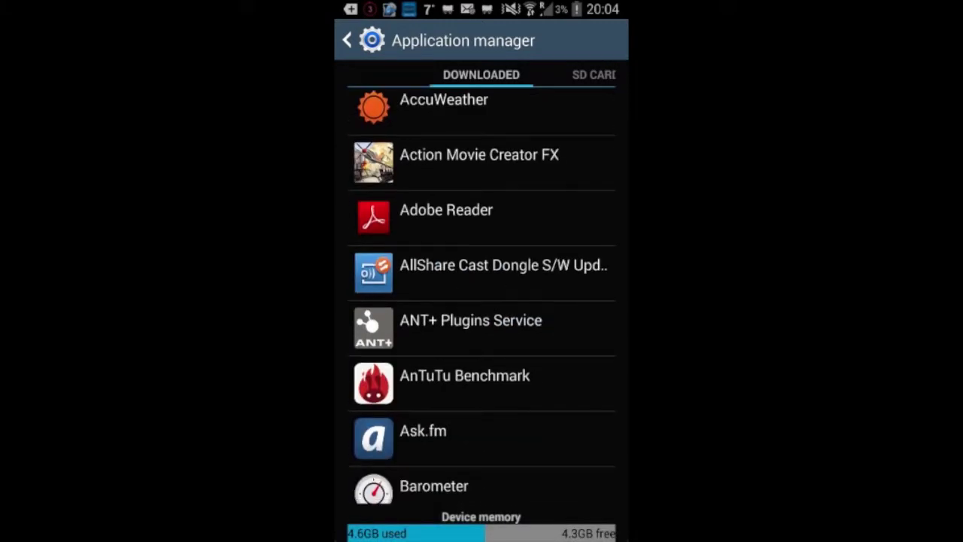
pyautogui.scroll(-5, 482, 301)
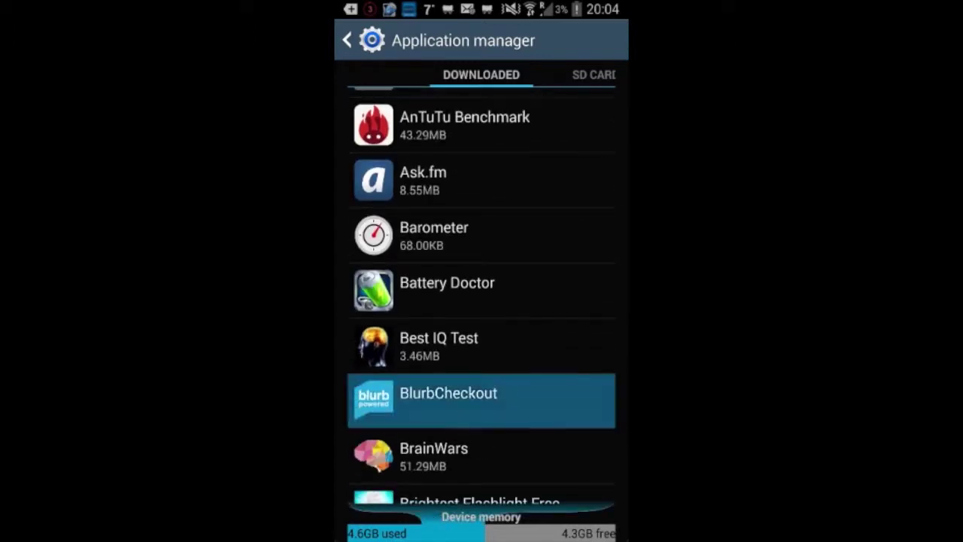
pyautogui.scroll(-1, 481, 402)
pyautogui.click(482, 306)
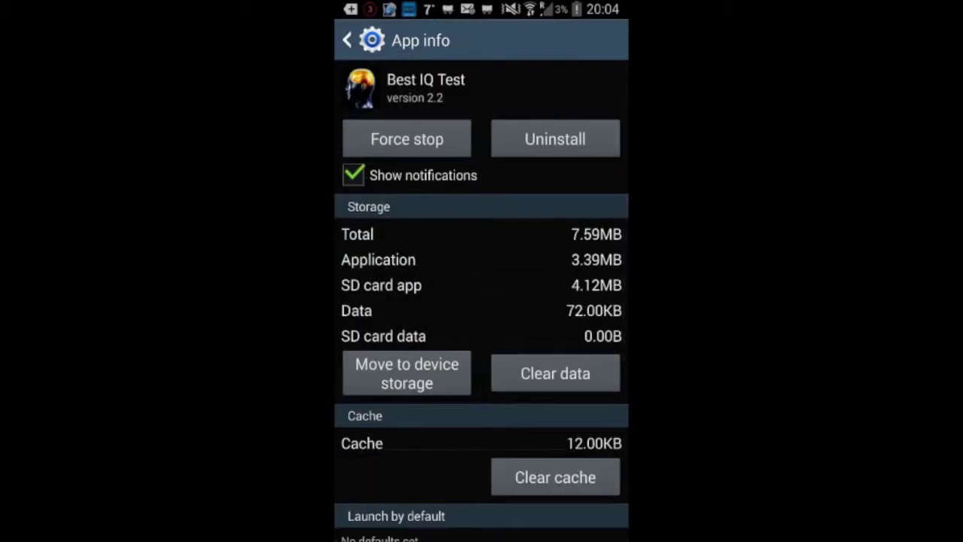
pyautogui.press('Home')
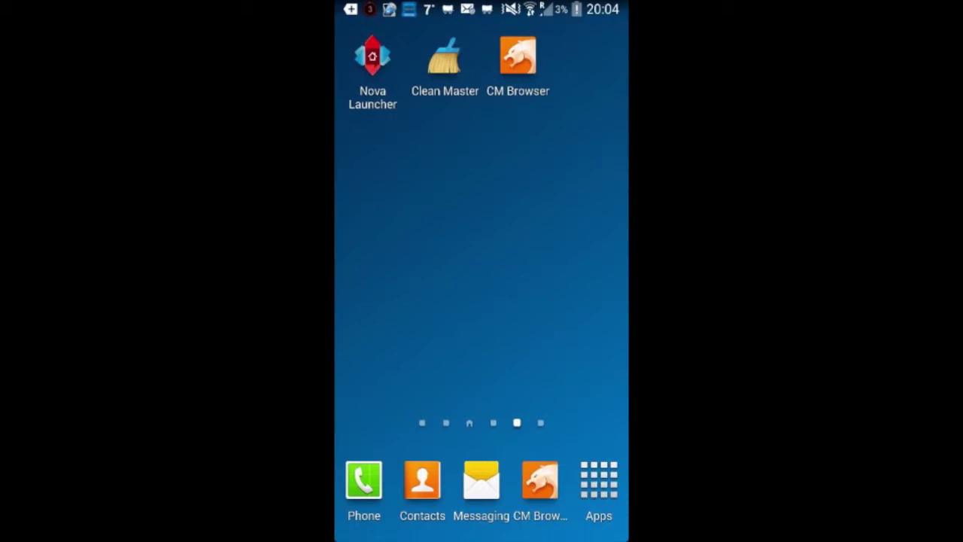
# Step: Switch off Voice control under Settings' My device tab and return home
pyautogui.moveTo(392, 263); pyautogui.dragTo(587, 264)
pyautogui.click(599, 482)
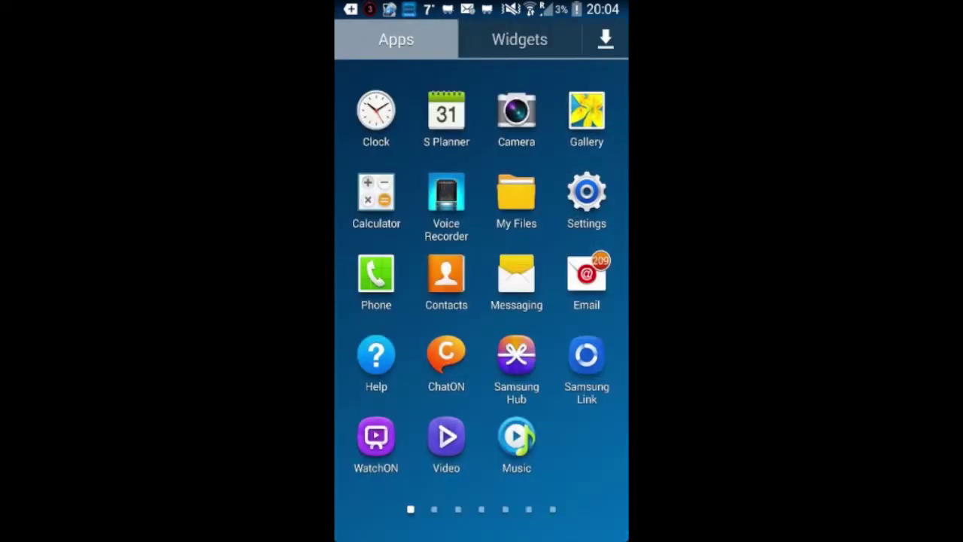
pyautogui.click(586, 191)
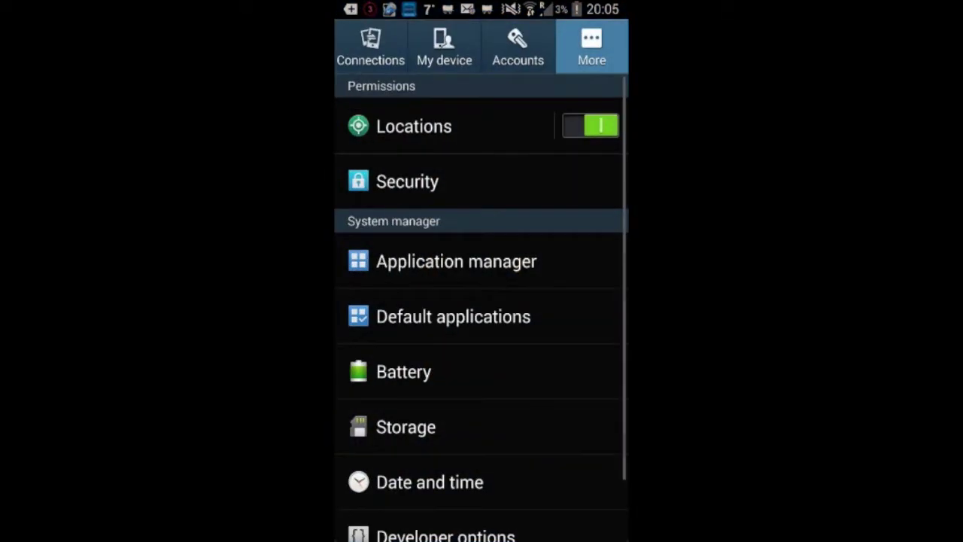
pyautogui.click(444, 46)
pyautogui.scroll(-10, 481, 301)
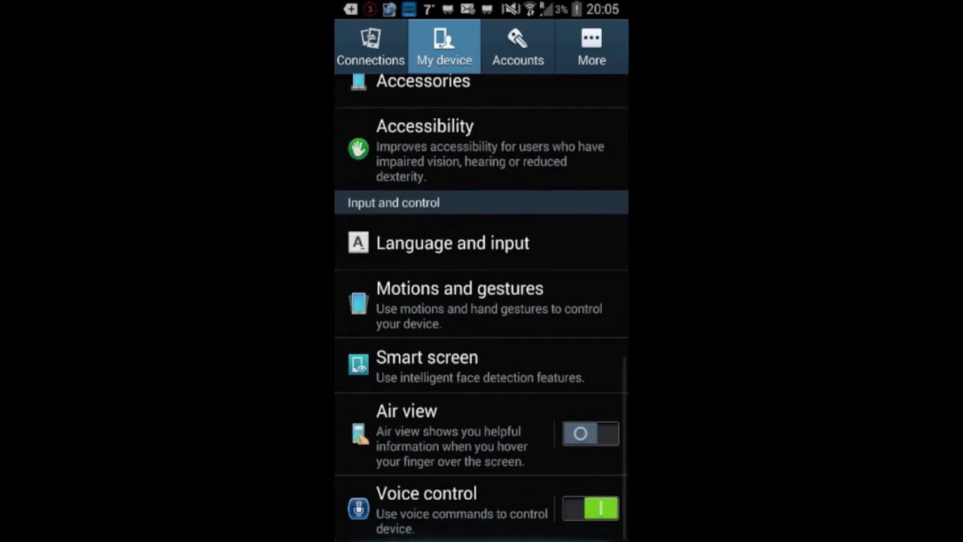
pyautogui.click(591, 508)
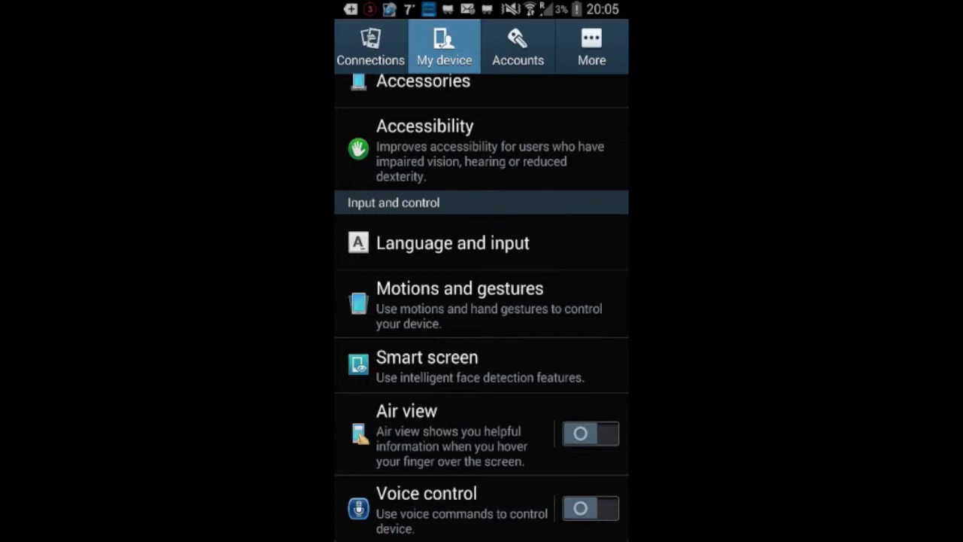
pyautogui.press('Home')
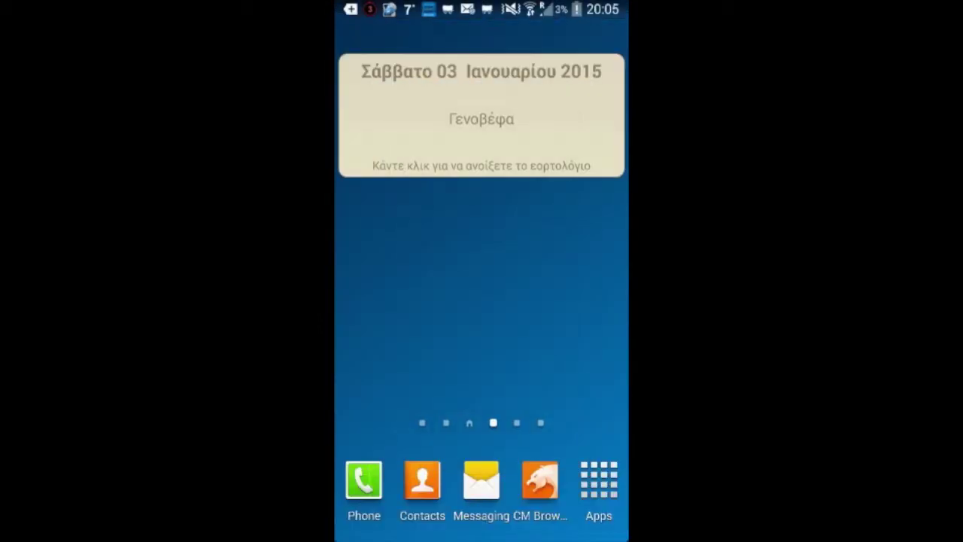
# Step: Go to the home page holding Clean Master and launch it to check running-app memory
pyautogui.press('Home')
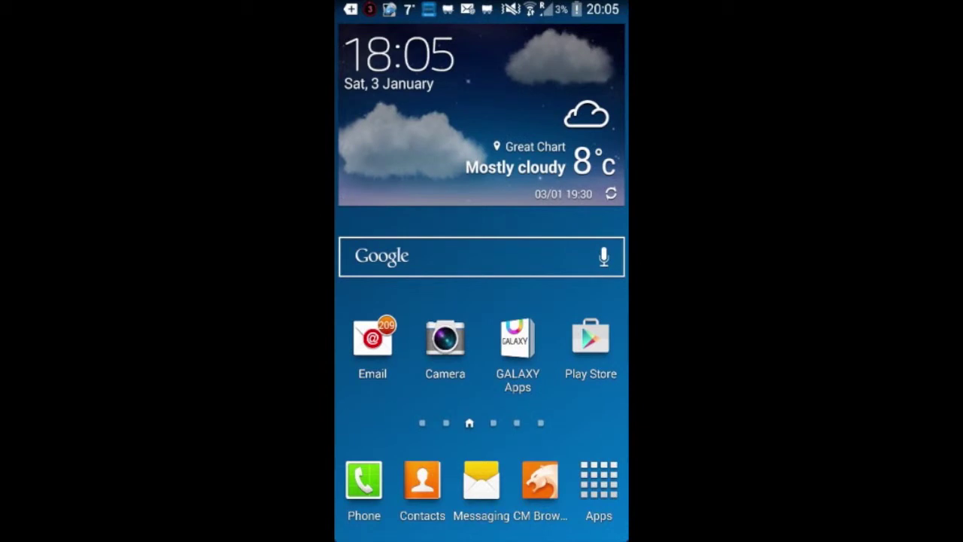
pyautogui.click(599, 488)
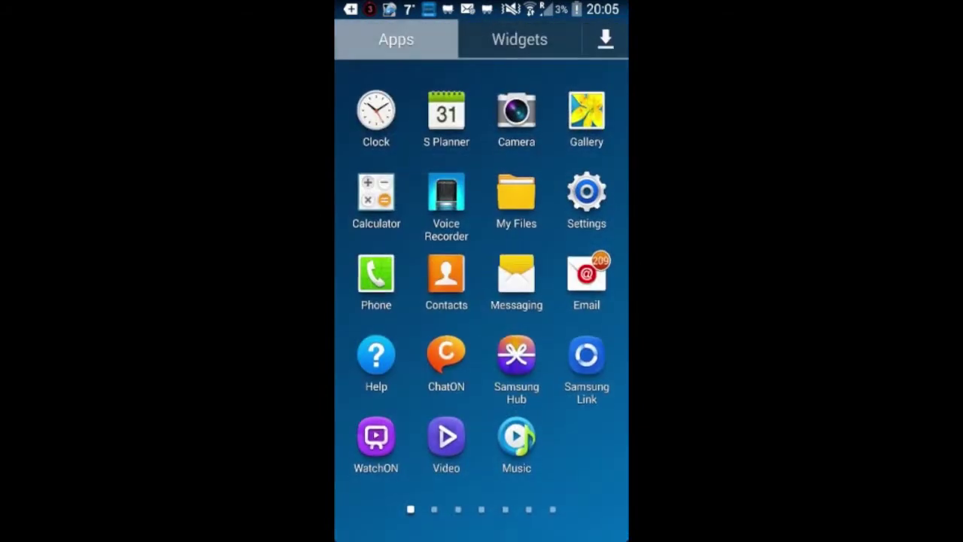
pyautogui.press('Home')
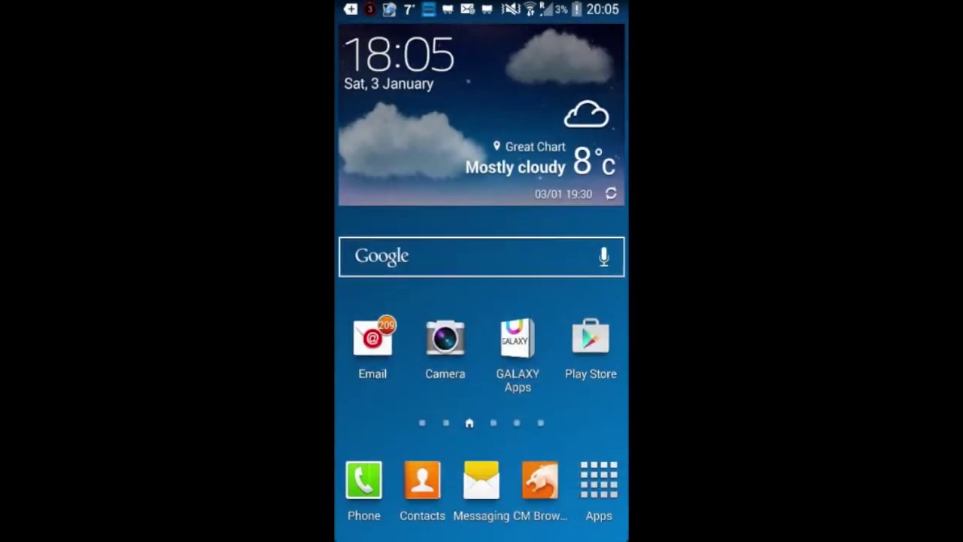
pyautogui.moveTo(572, 301); pyautogui.dragTo(376, 301)
pyautogui.moveTo(572, 301); pyautogui.dragTo(376, 301)
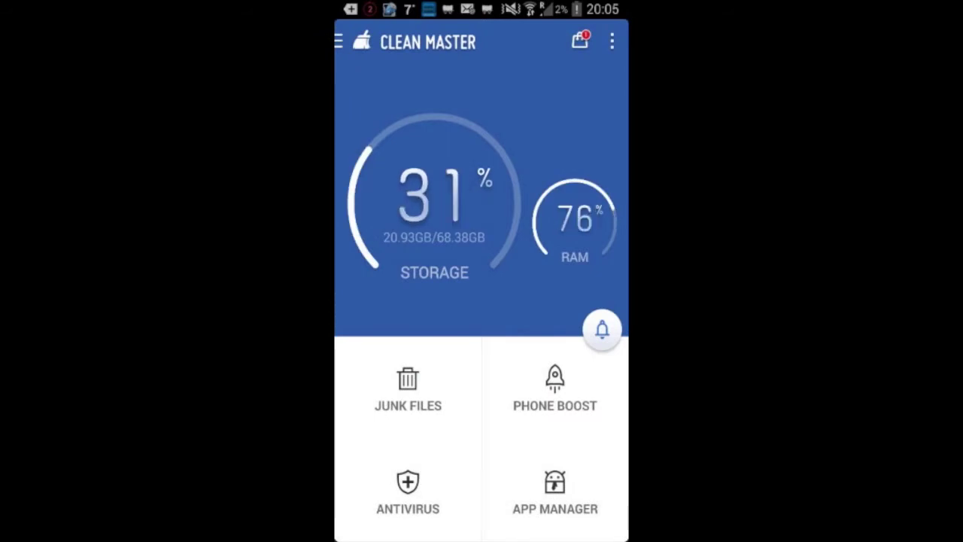
pyautogui.click(554, 386)
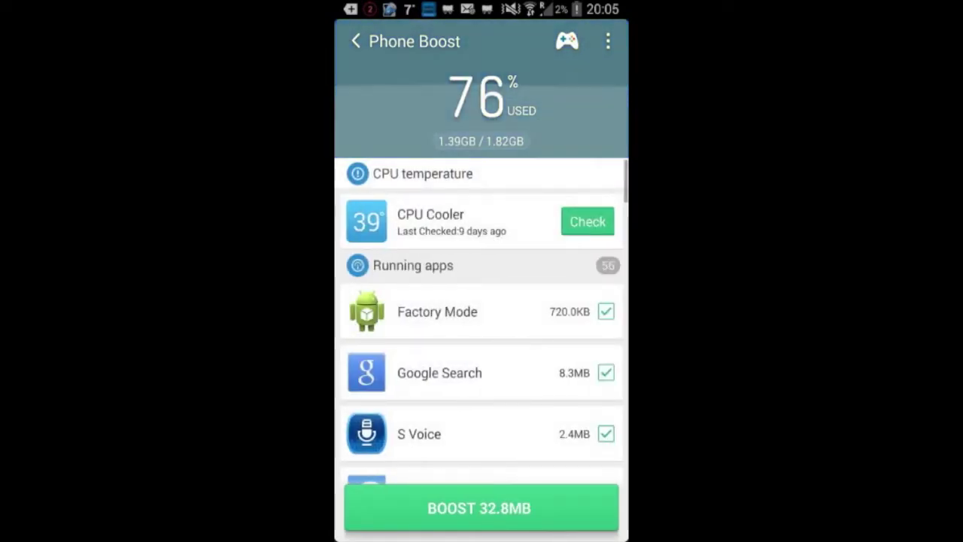
# Step: Run Clean Master's junk scan, which finds 437 MB, then open Nova Launcher's app drawer
pyautogui.press('Escape')
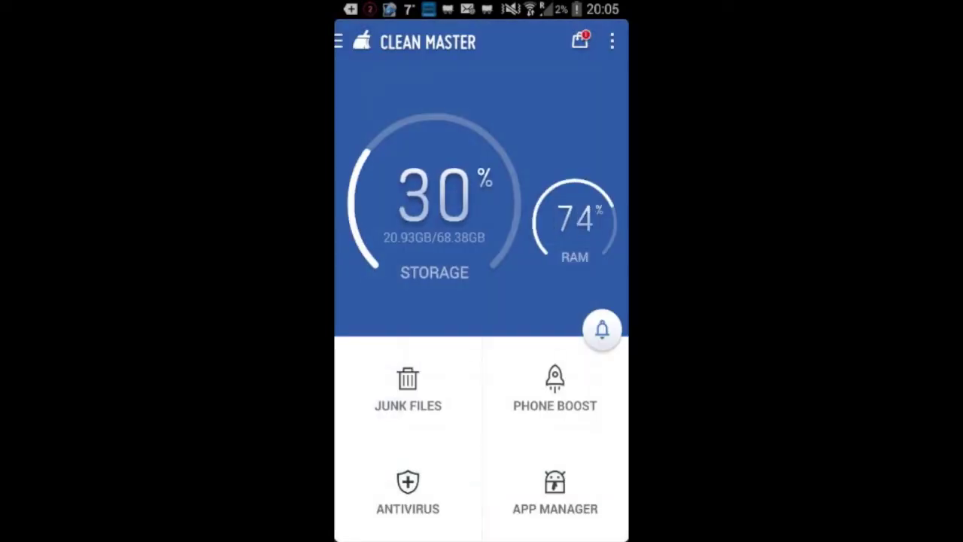
pyautogui.click(408, 388)
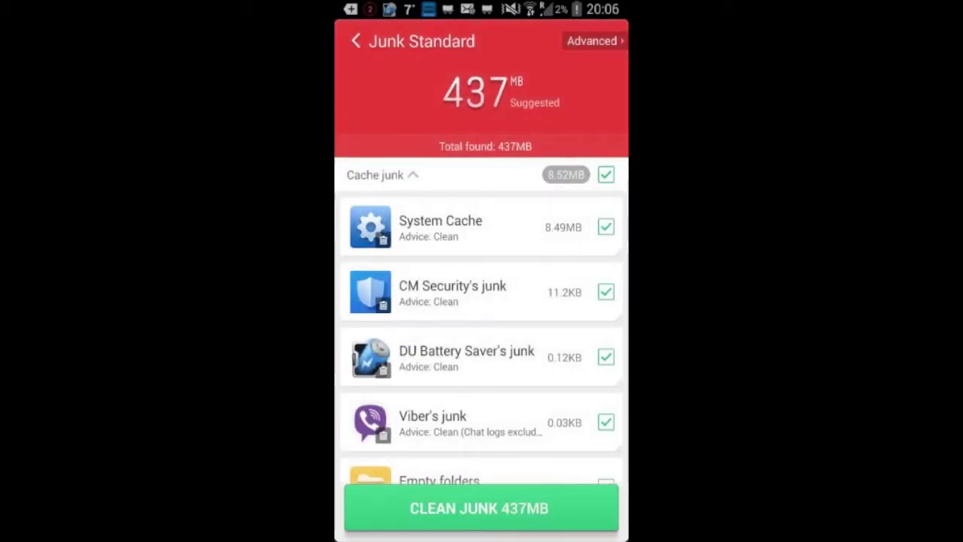
pyautogui.press('Home')
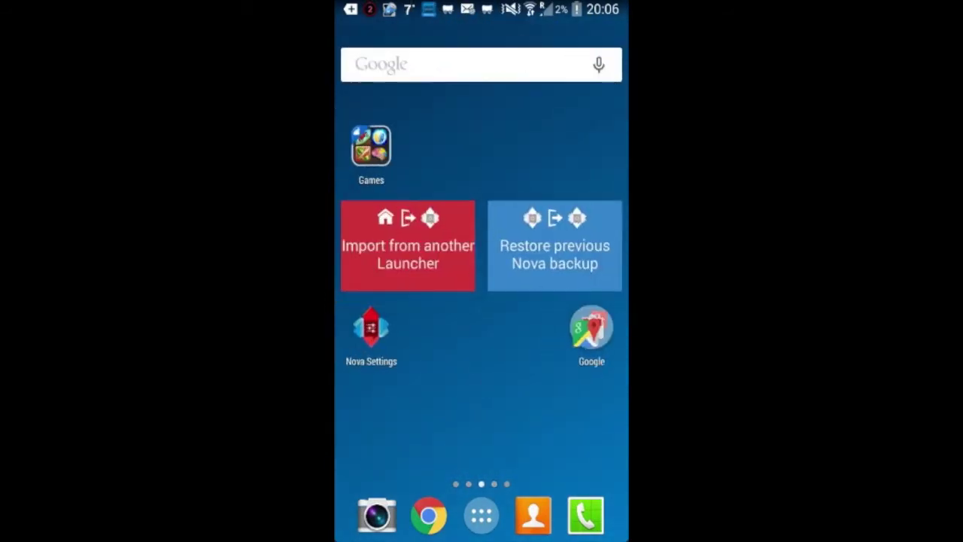
pyautogui.click(482, 516)
# Step: Browse Nova Launcher's alphabetical app pages, then return to the stock TouchWiz home screen
pyautogui.moveTo(572, 301)
pyautogui.mouseDown()
pyautogui.moveTo(392, 301)
pyautogui.moveTo(572, 301)
pyautogui.mouseUp()
pyautogui.moveTo(391, 301); pyautogui.dragTo(572, 301)
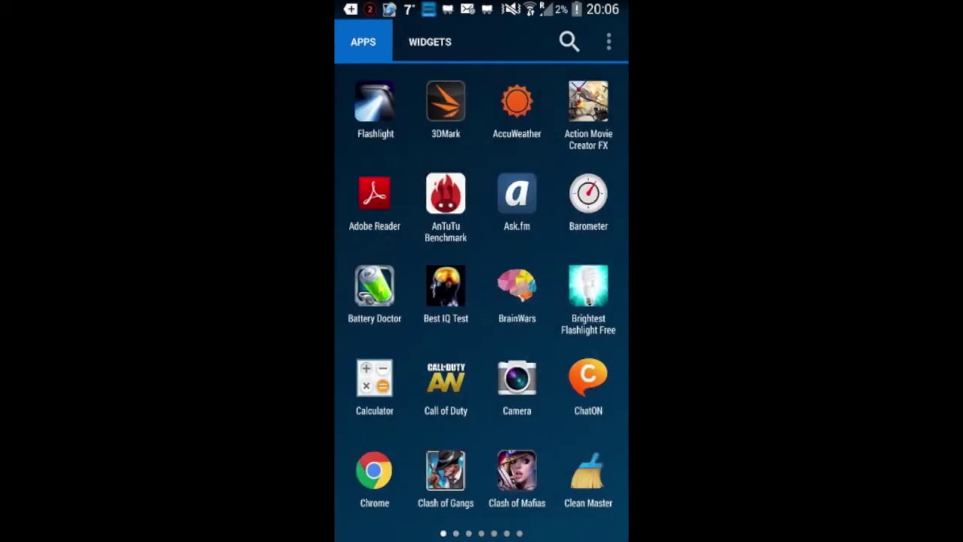
pyautogui.press('Escape')
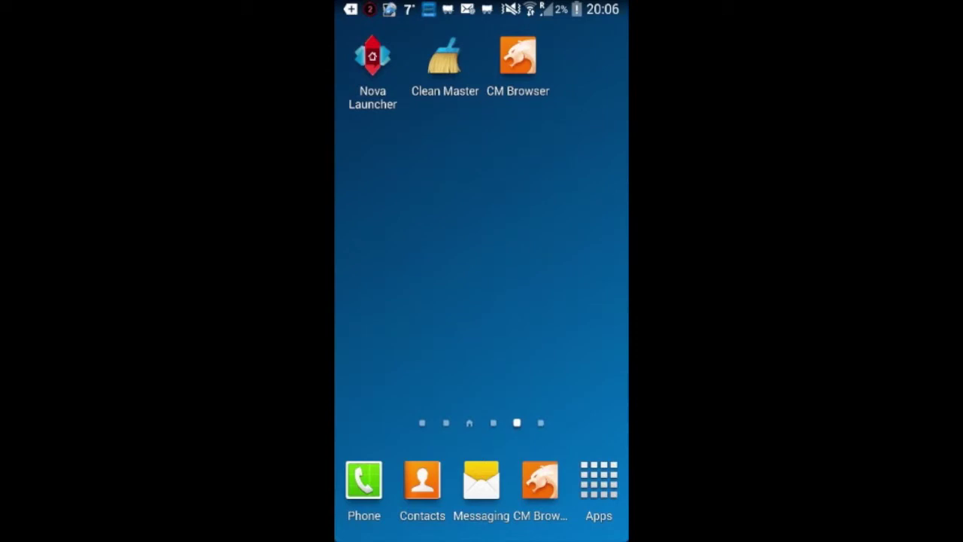
# Step: Tap Build number in About device, confirming developer mode is already enabled
pyautogui.click(599, 490)
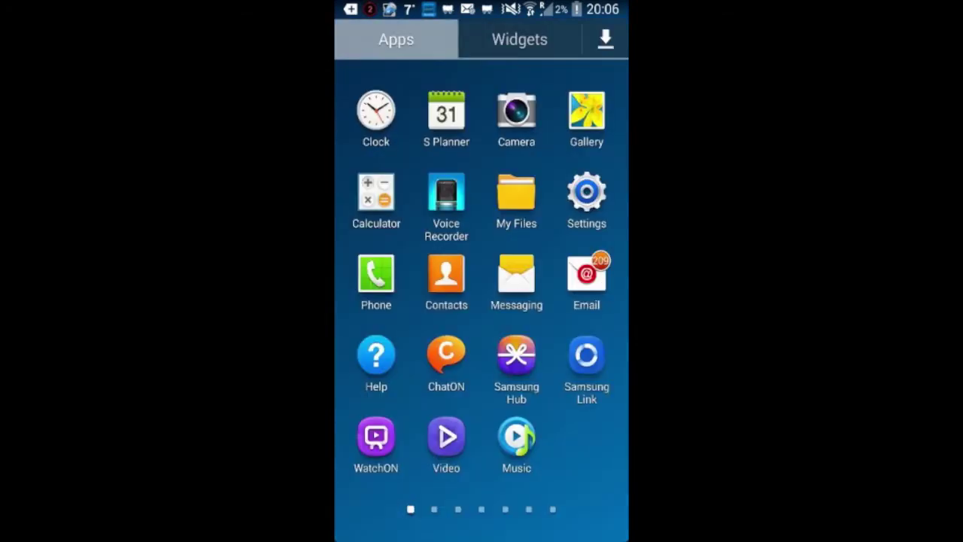
pyautogui.click(586, 198)
pyautogui.click(591, 46)
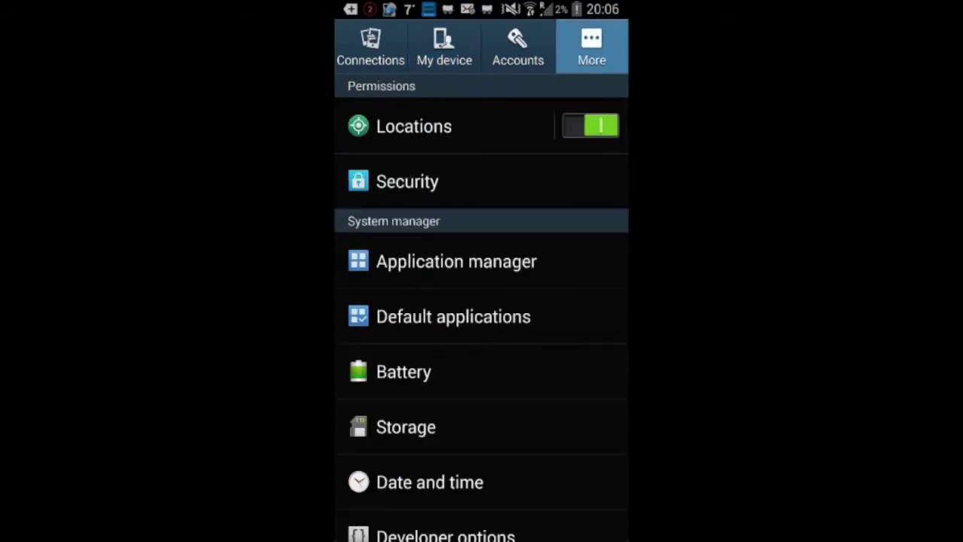
pyautogui.scroll(-2, 481, 301)
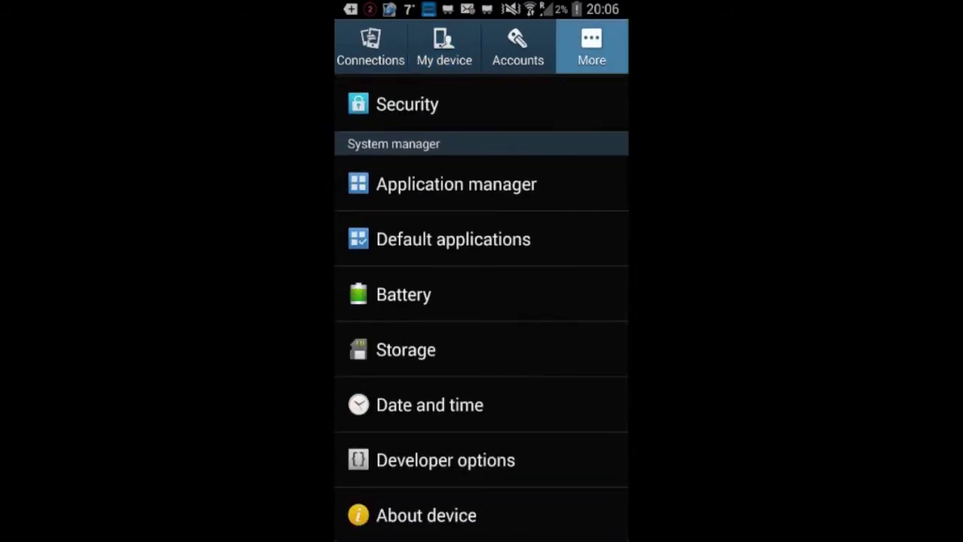
pyautogui.click(426, 515)
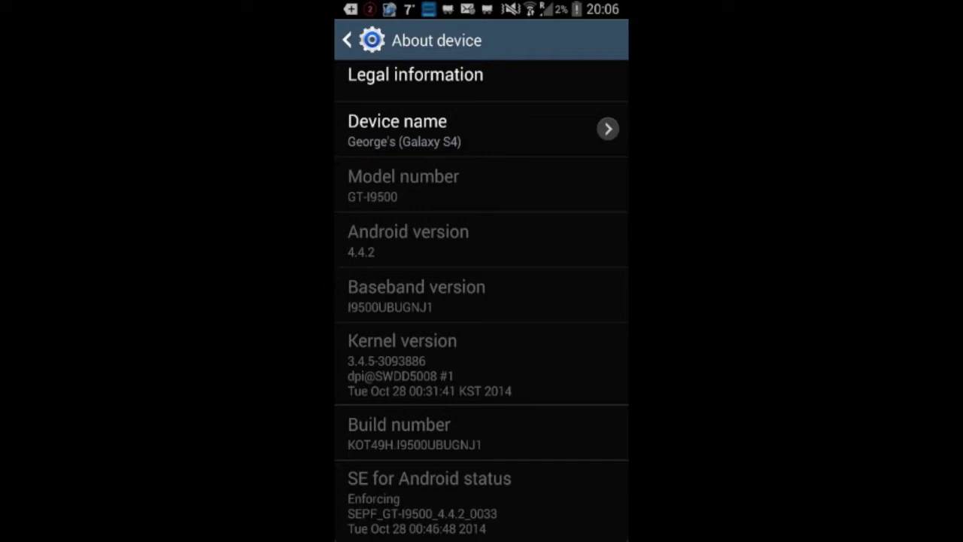
pyautogui.click(398, 433)
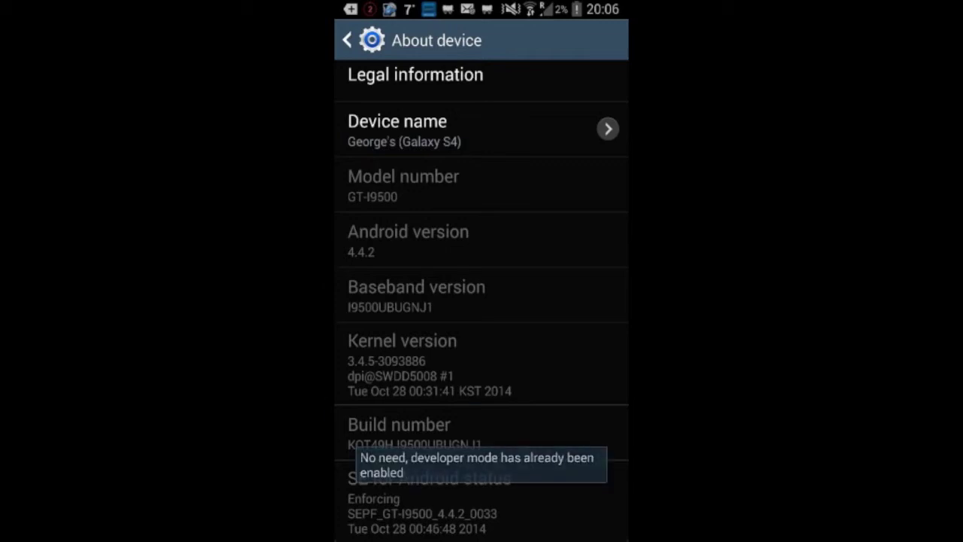
pyautogui.click(399, 433)
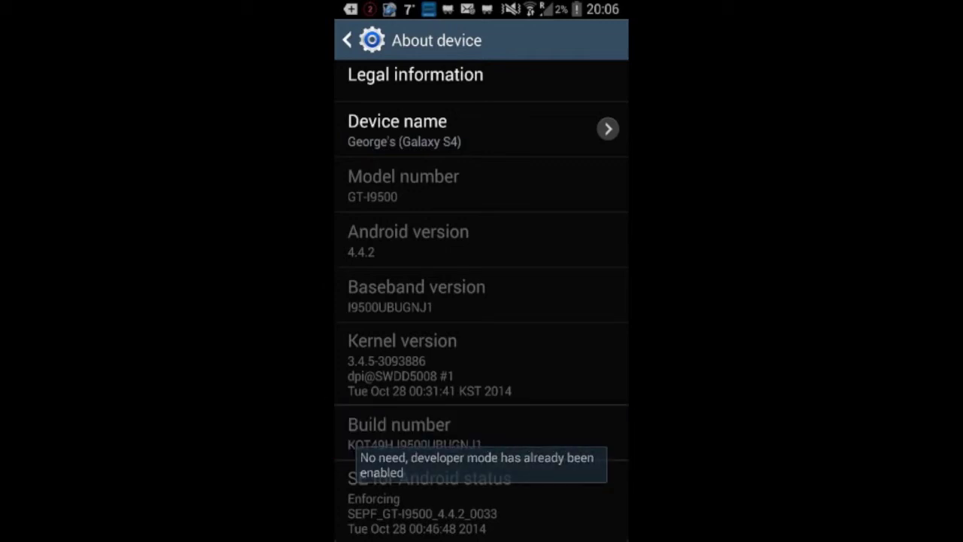
pyautogui.press('Escape')
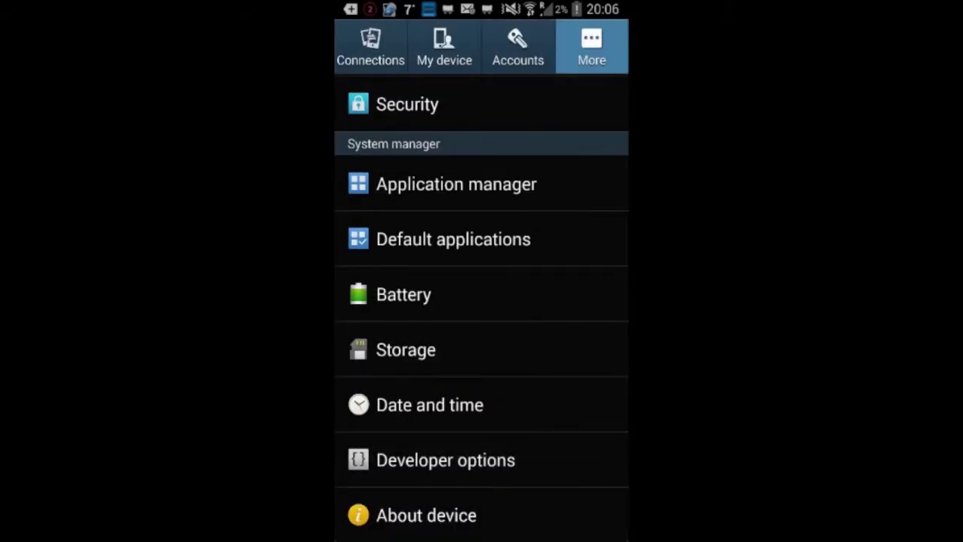
# Step: Toggle Developer options off and back on, accepting the development settings warning
pyautogui.click(446, 460)
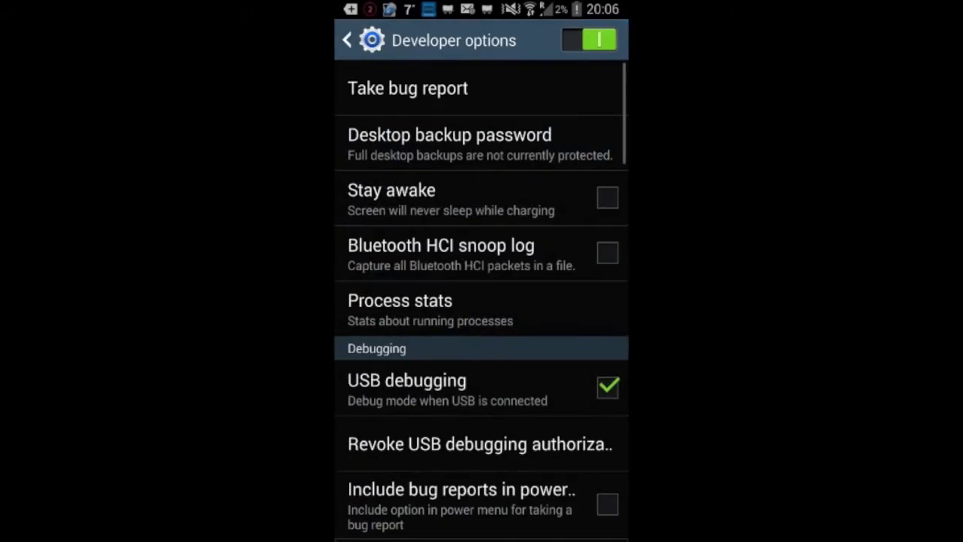
pyautogui.scroll(-5, 482, 301)
pyautogui.scroll(-2, 481, 301)
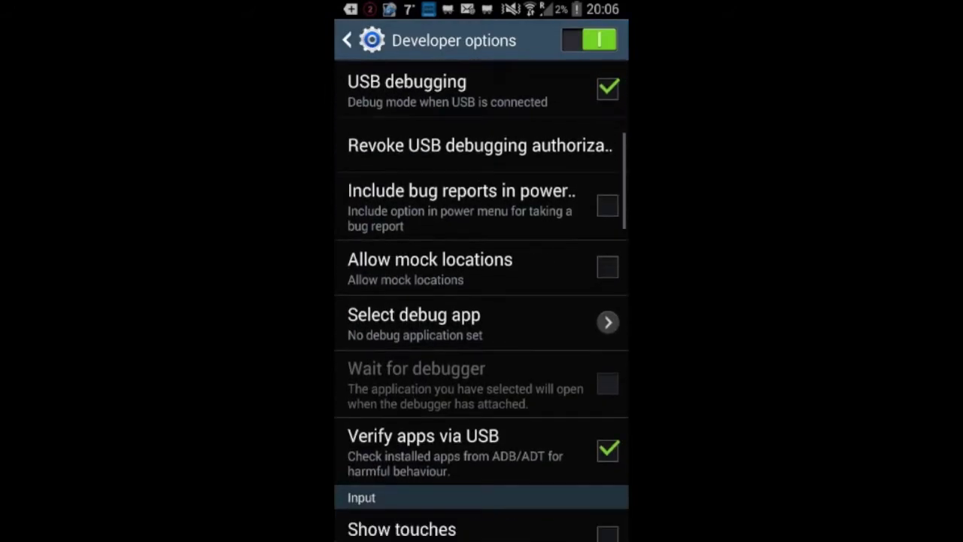
pyautogui.scroll(-3, 482, 301)
pyautogui.scroll(-2, 482, 301)
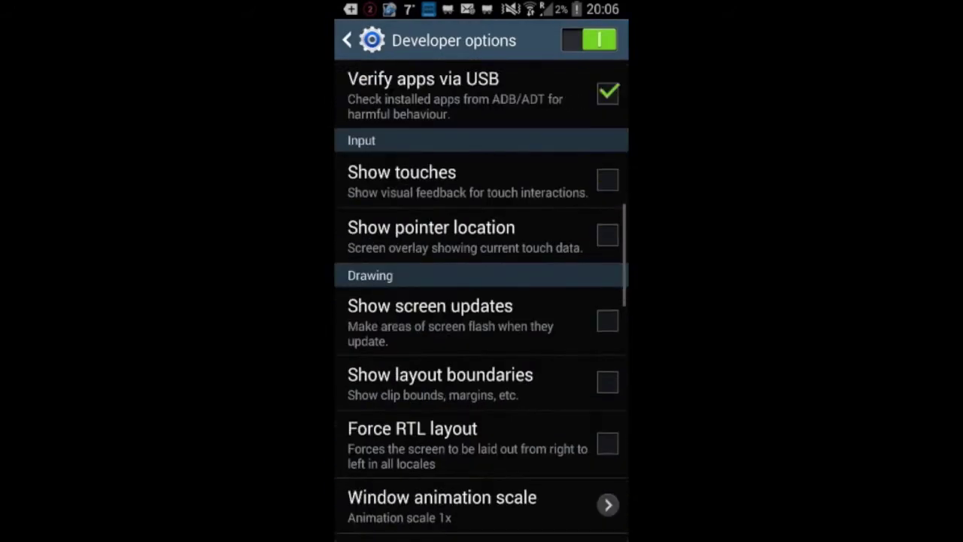
pyautogui.scroll(-2, 482, 301)
pyautogui.scroll(-2, 482, 301)
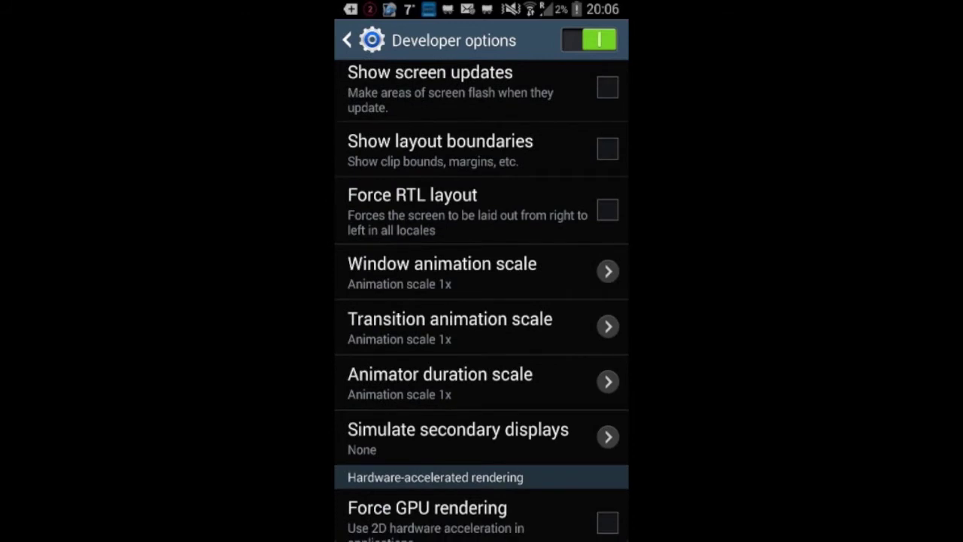
pyautogui.click(589, 40)
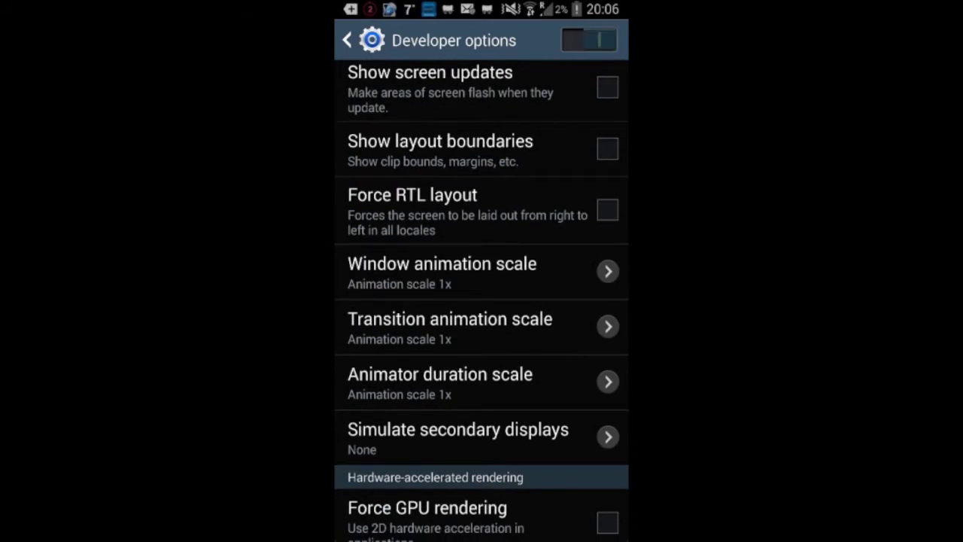
pyautogui.click(589, 40)
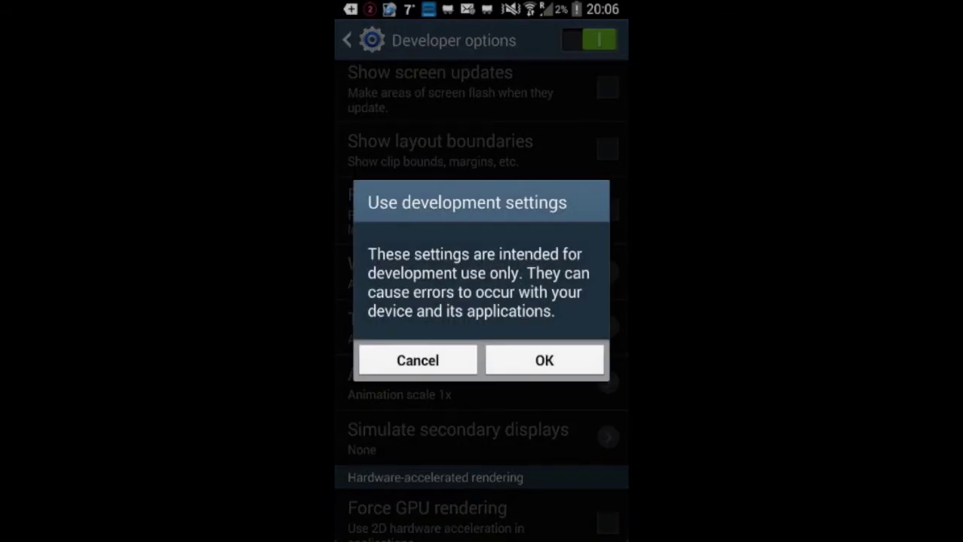
pyautogui.click(544, 360)
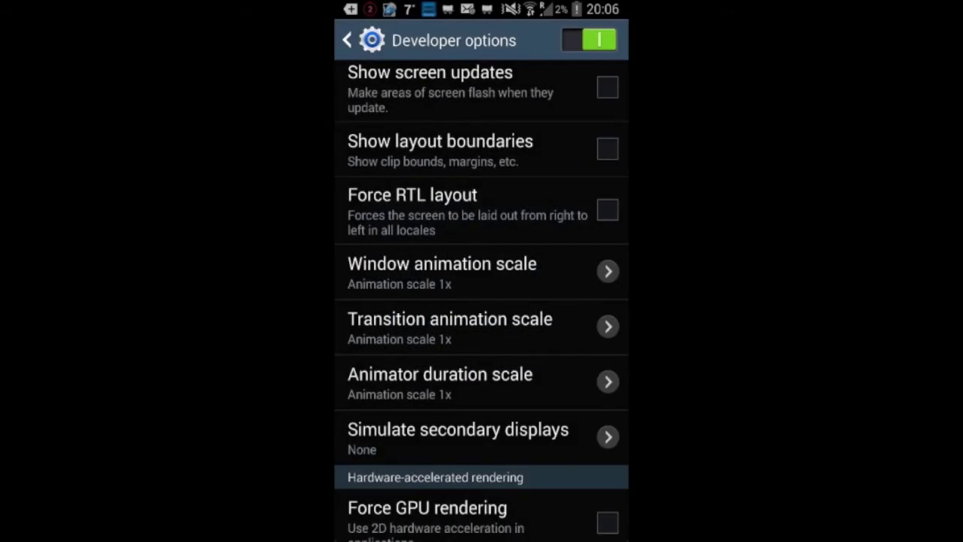
# Step: Set Window, Transition and Animator duration scales each to 0.5x
pyautogui.click(442, 272)
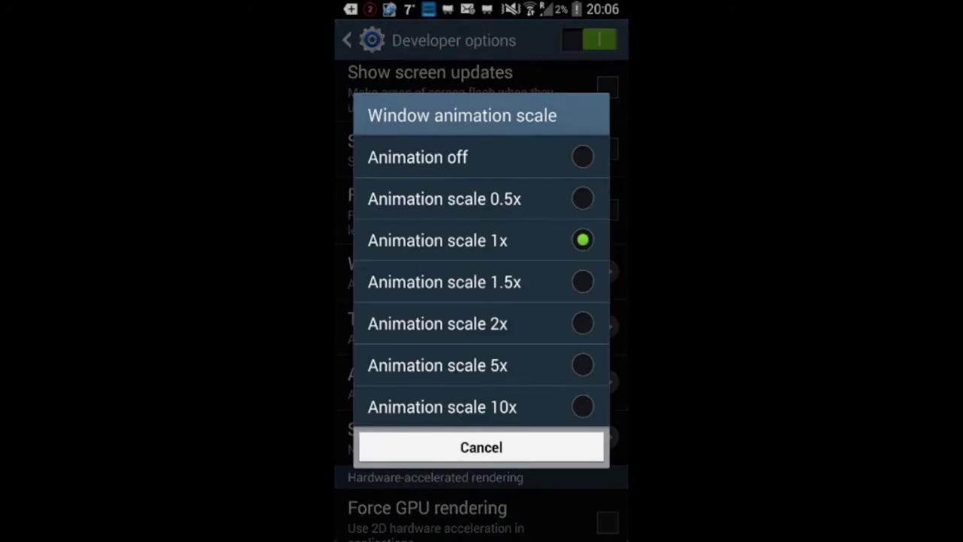
pyautogui.click(444, 199)
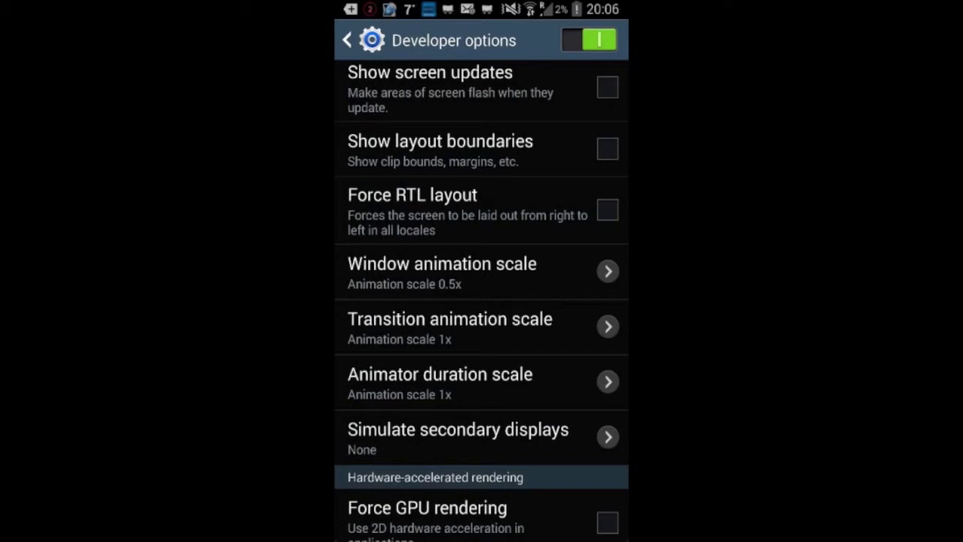
pyautogui.click(441, 272)
pyautogui.click(482, 445)
pyautogui.click(450, 327)
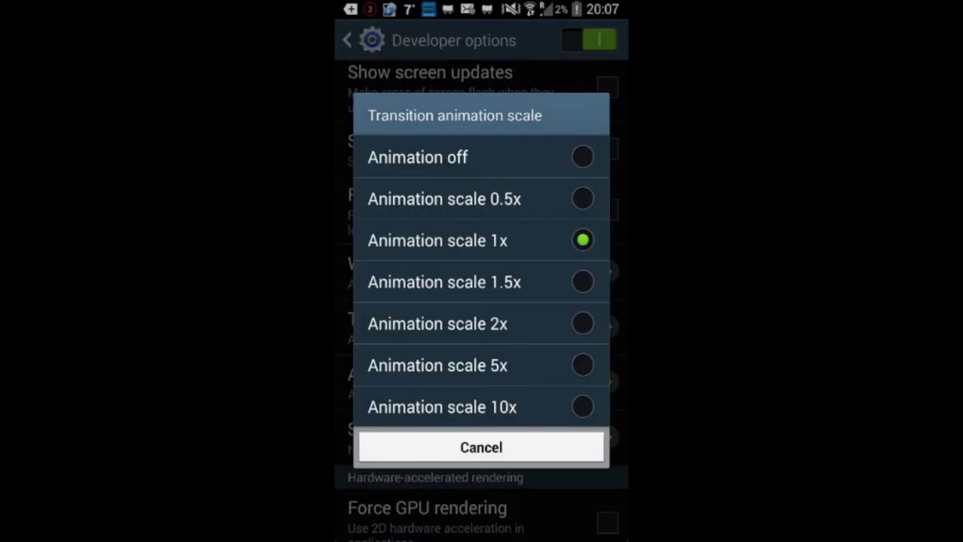
pyautogui.click(482, 191)
pyautogui.click(440, 382)
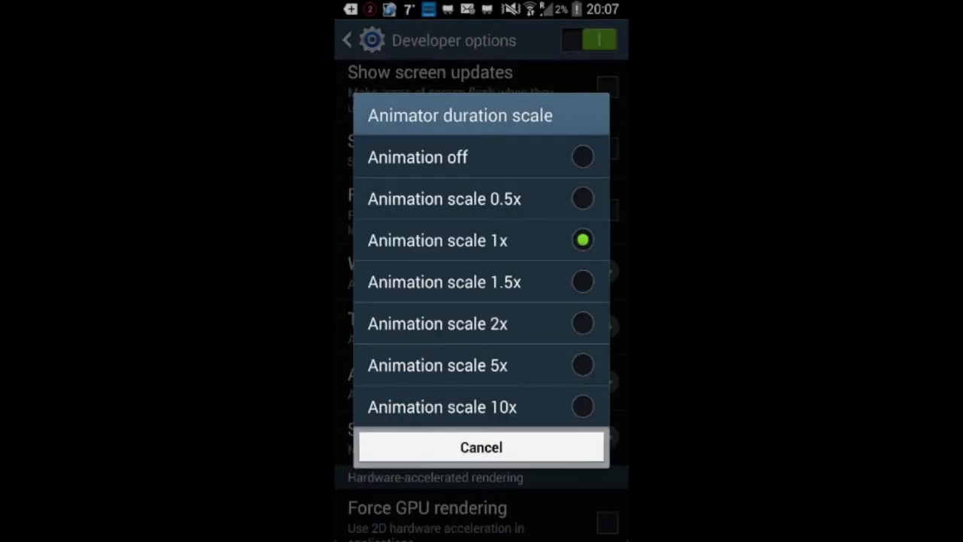
pyautogui.click(481, 199)
# Step: Tick Enable 4x MSAA and Disable hardware overlays in Developer options, then go home
pyautogui.scroll(-2, 481, 301)
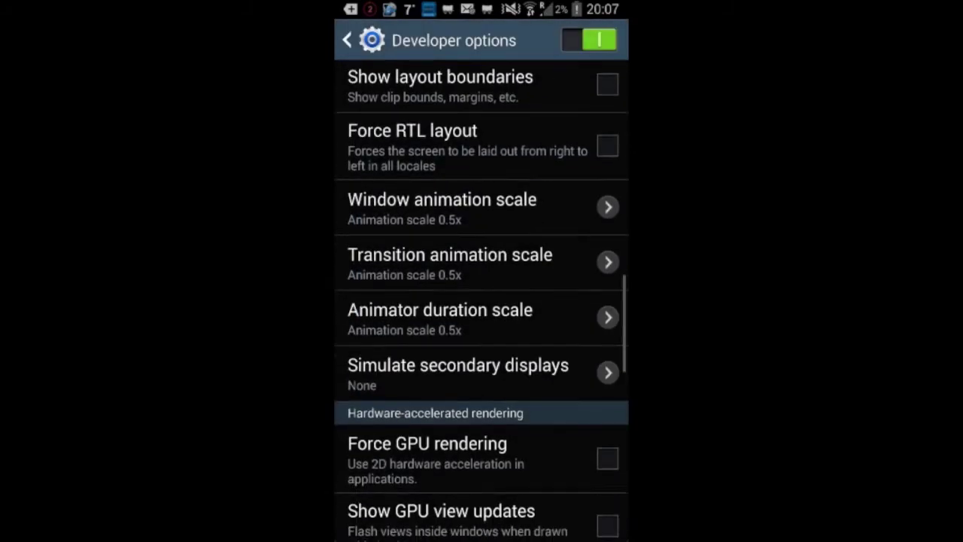
pyautogui.scroll(-5, 482, 301)
pyautogui.scroll(-1, 482, 301)
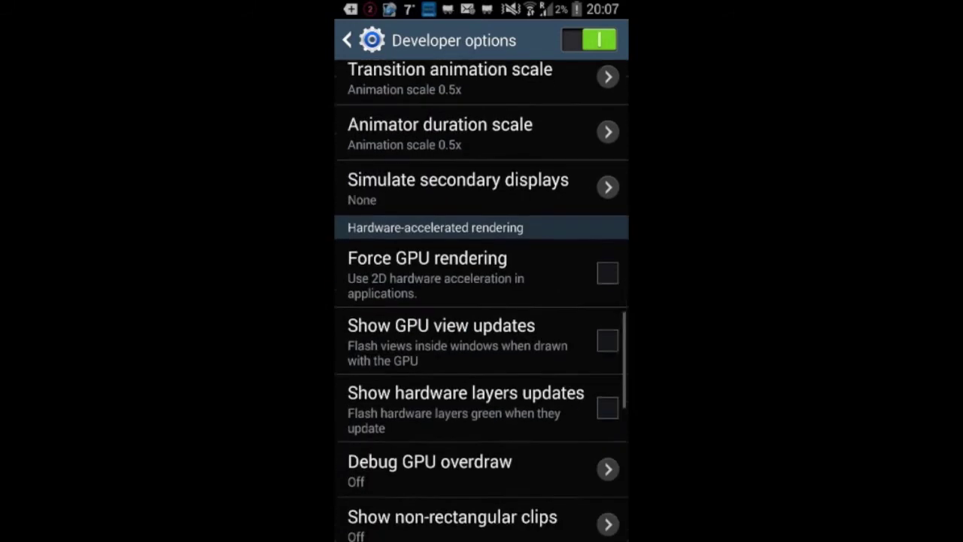
pyautogui.scroll(-2, 482, 301)
pyautogui.scroll(-2, 482, 301)
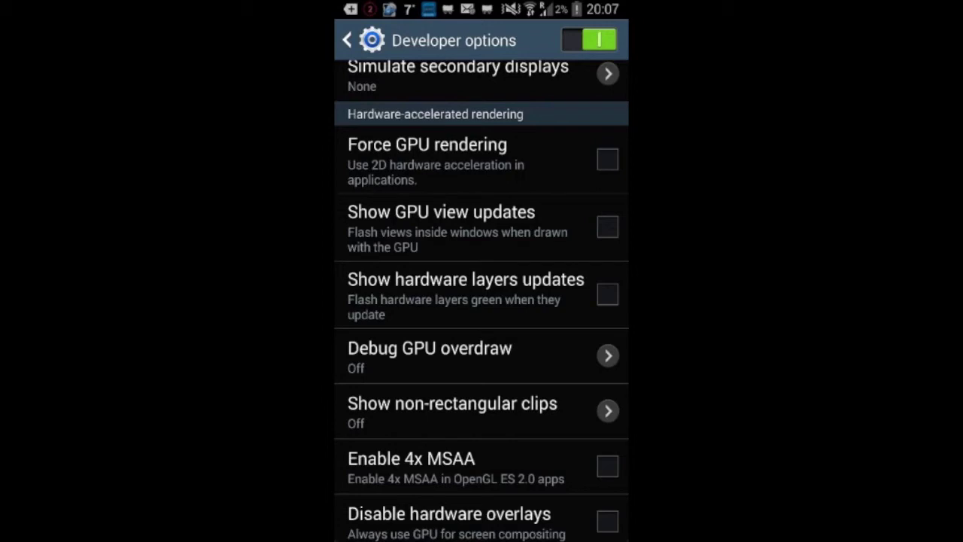
pyautogui.scroll(-2, 481, 301)
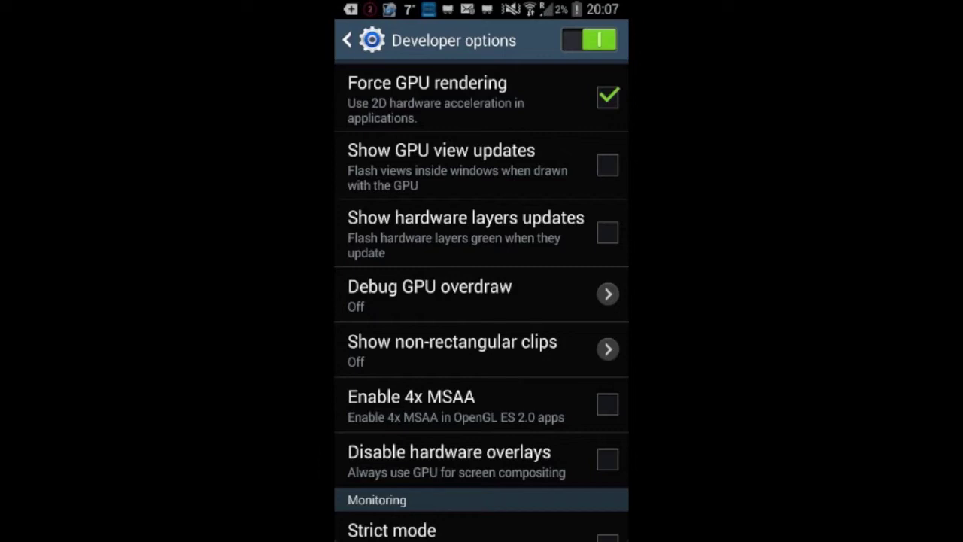
pyautogui.click(608, 404)
pyautogui.click(608, 459)
pyautogui.scroll(-2, 481, 301)
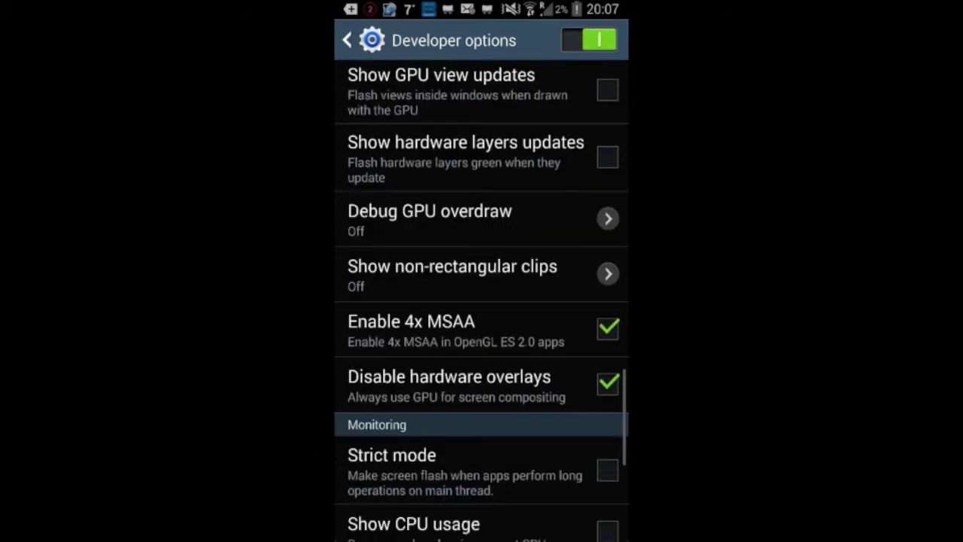
pyautogui.scroll(3, 481, 302)
pyautogui.press('Home')
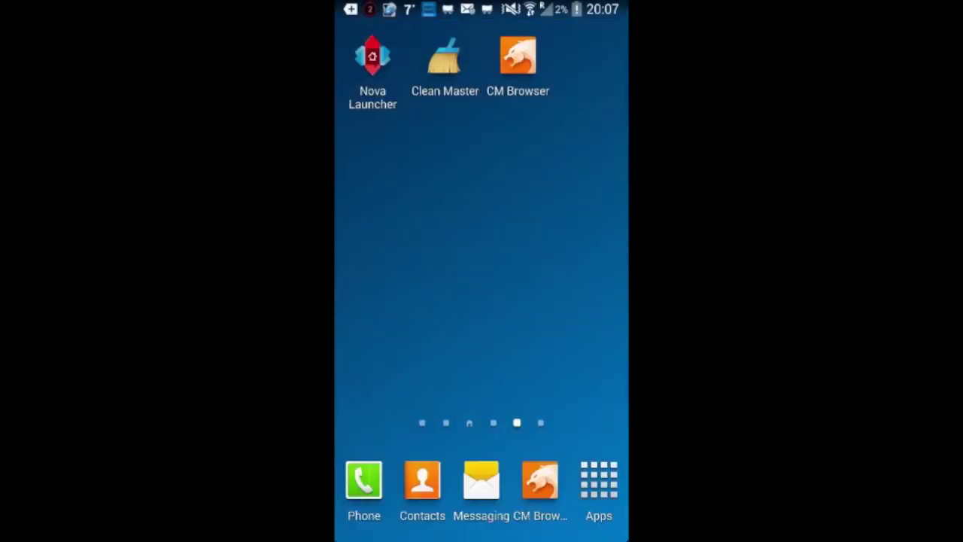
# Step: Bring up the recent apps list showing Clean Master, Nova Launcher and Settings
pyautogui.press('Home')
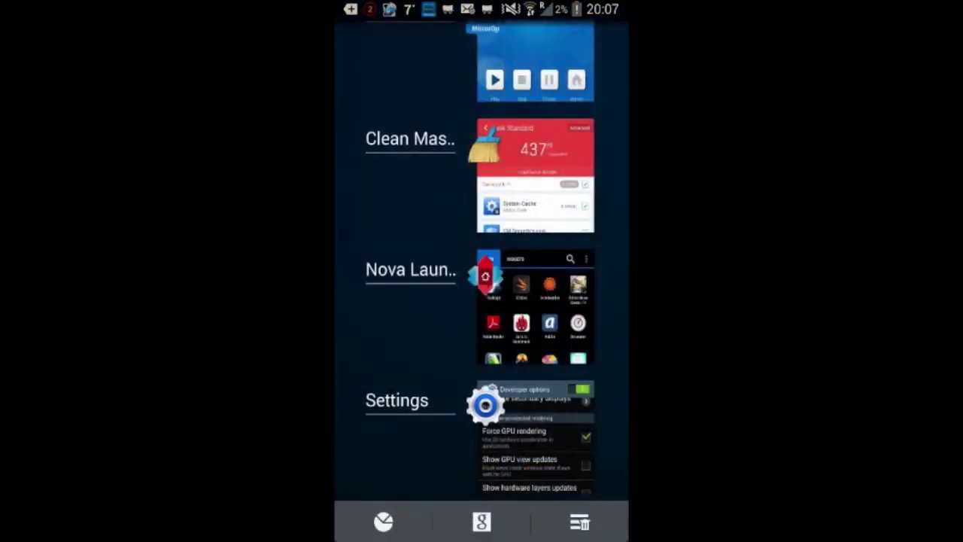